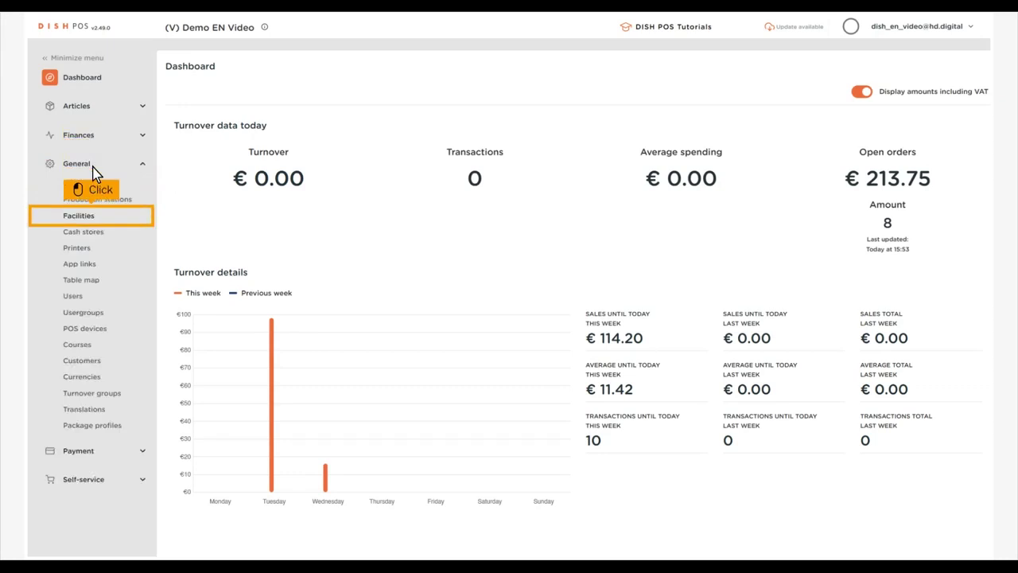
- In the Facilities section, start generating an area named Terrace Test under the parent HD Video Demo English
{"action": "left_click", "coordinate": [92, 218]}
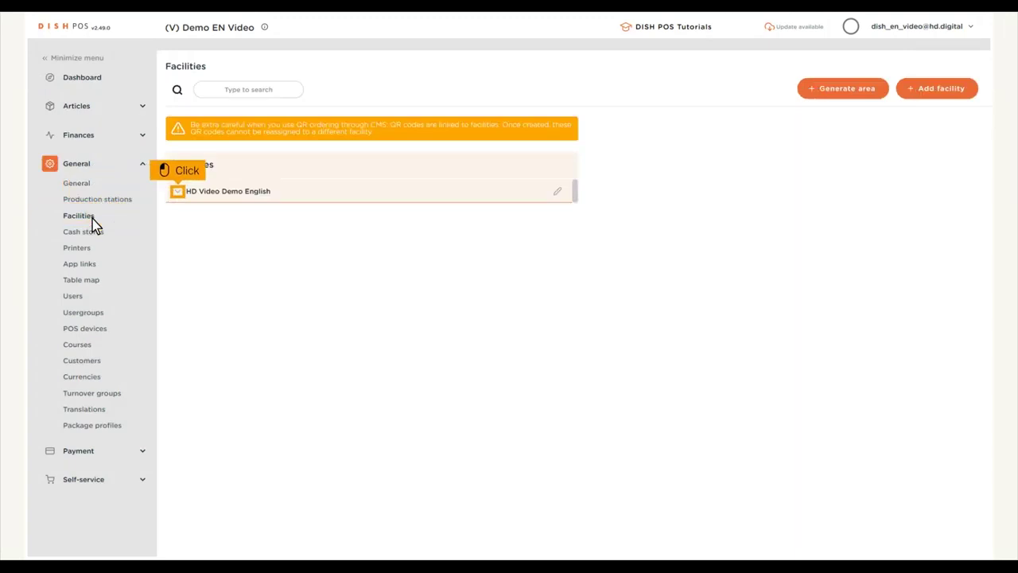
{"action": "left_click", "coordinate": [179, 195]}
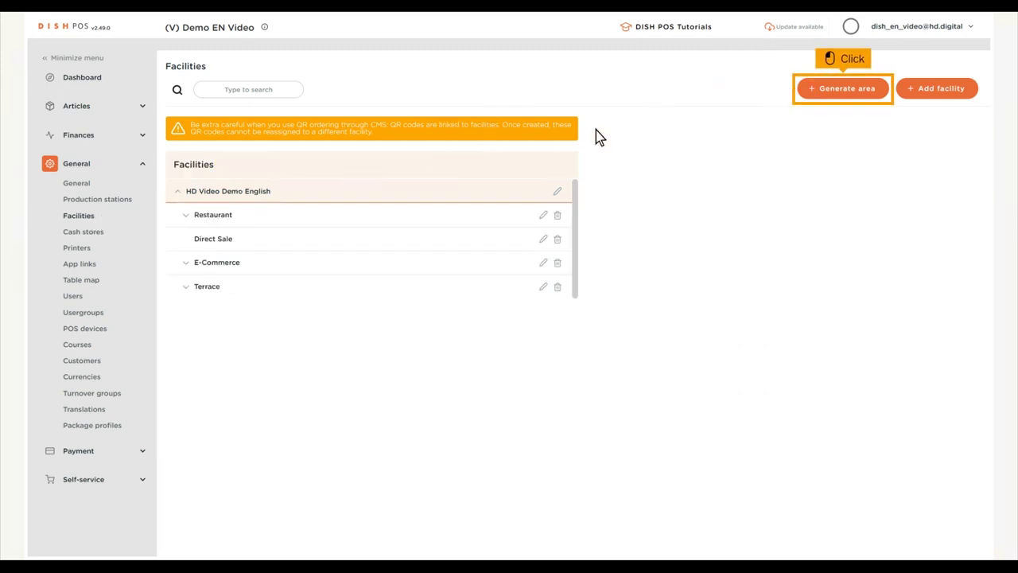
{"action": "left_click", "coordinate": [844, 92]}
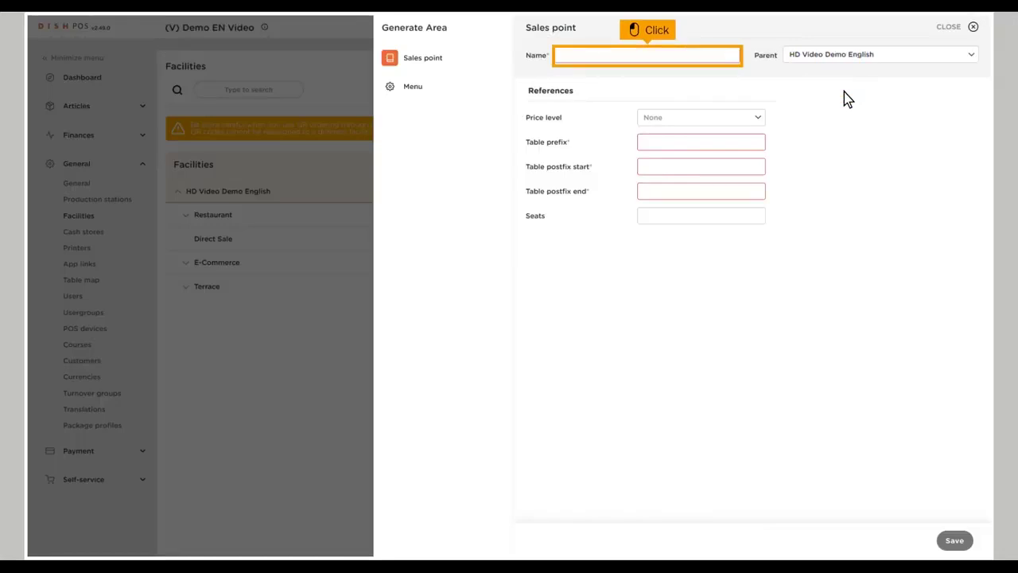
{"action": "left_click", "coordinate": [649, 60]}
{"action": "type", "text": "Terrace Test"}
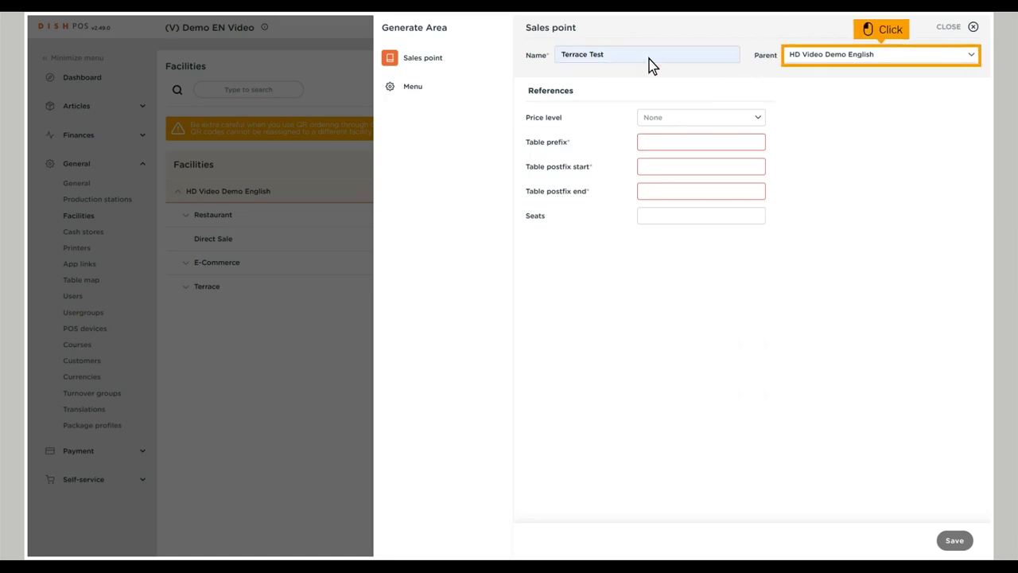
{"action": "left_click", "coordinate": [882, 59]}
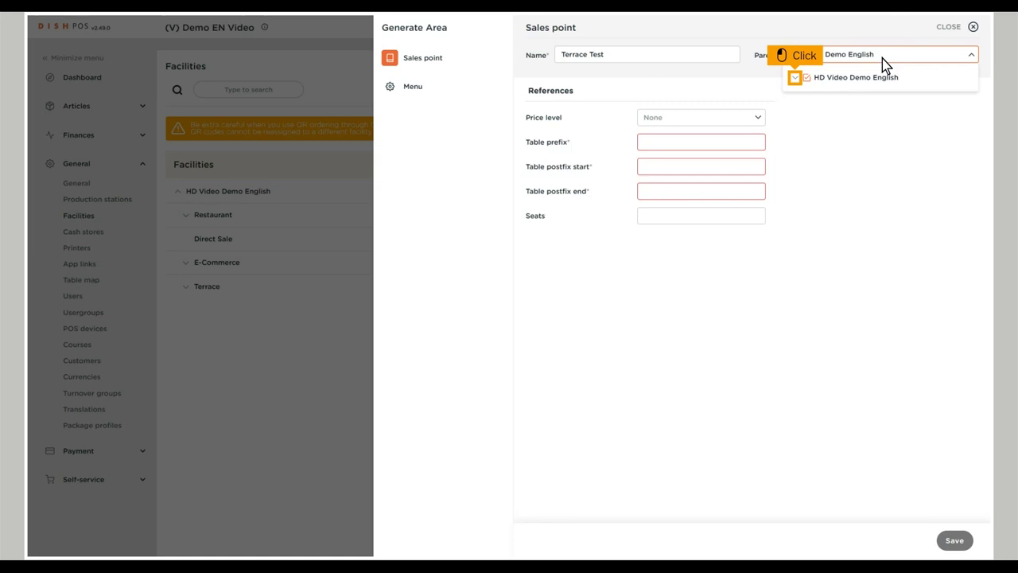
{"action": "left_click", "coordinate": [795, 79]}
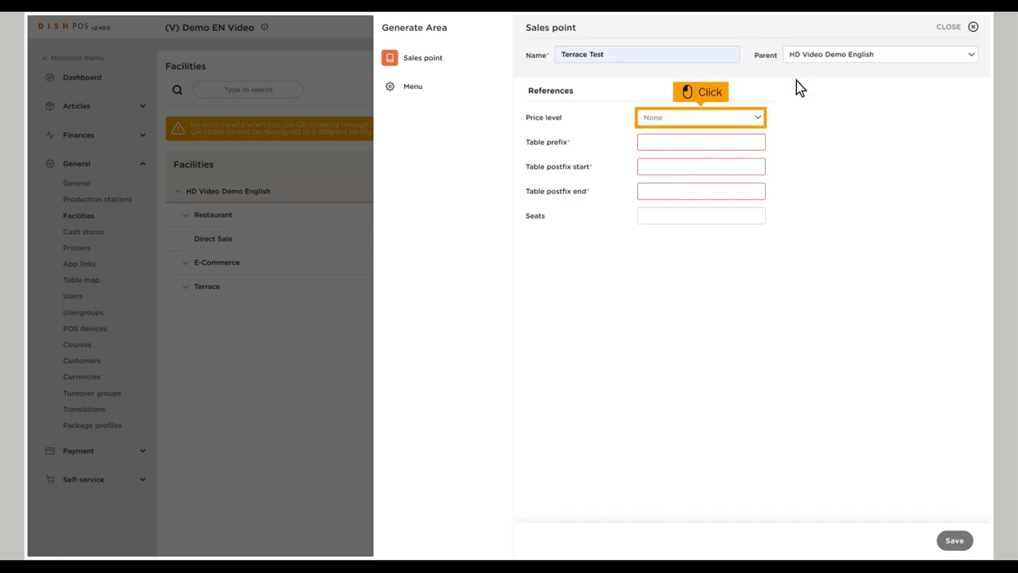
- Set the area's price level to Happy Hour, table prefix to Table, postfix range to 1 through 25, and seats to 4
{"action": "left_click", "coordinate": [702, 120]}
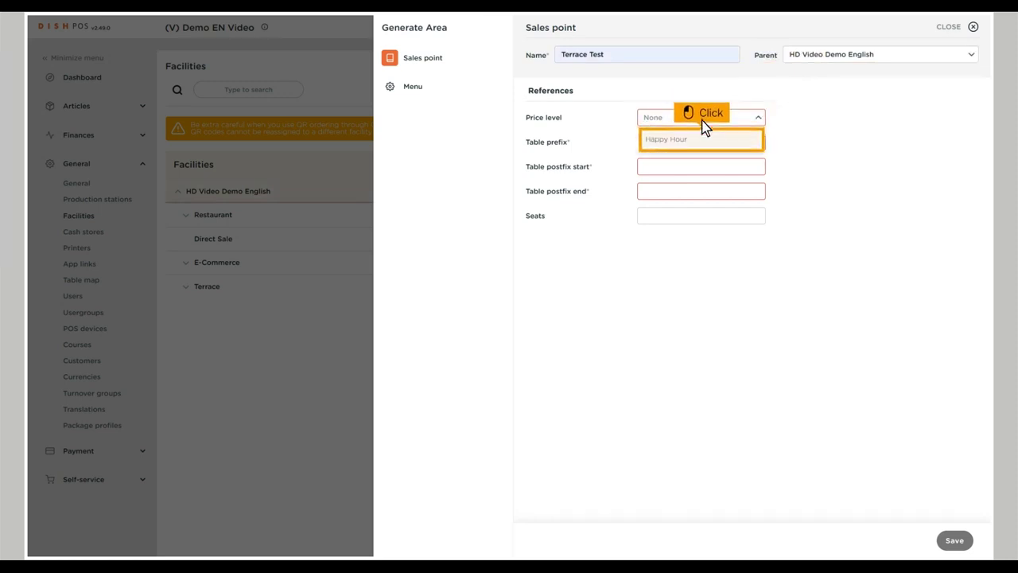
{"action": "left_click", "coordinate": [703, 140]}
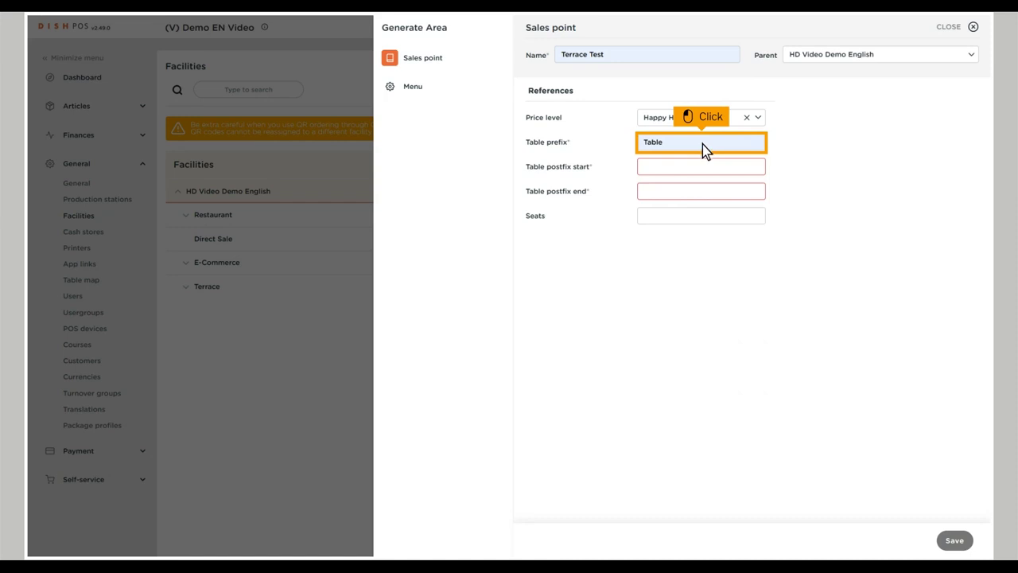
{"action": "left_click", "coordinate": [703, 145]}
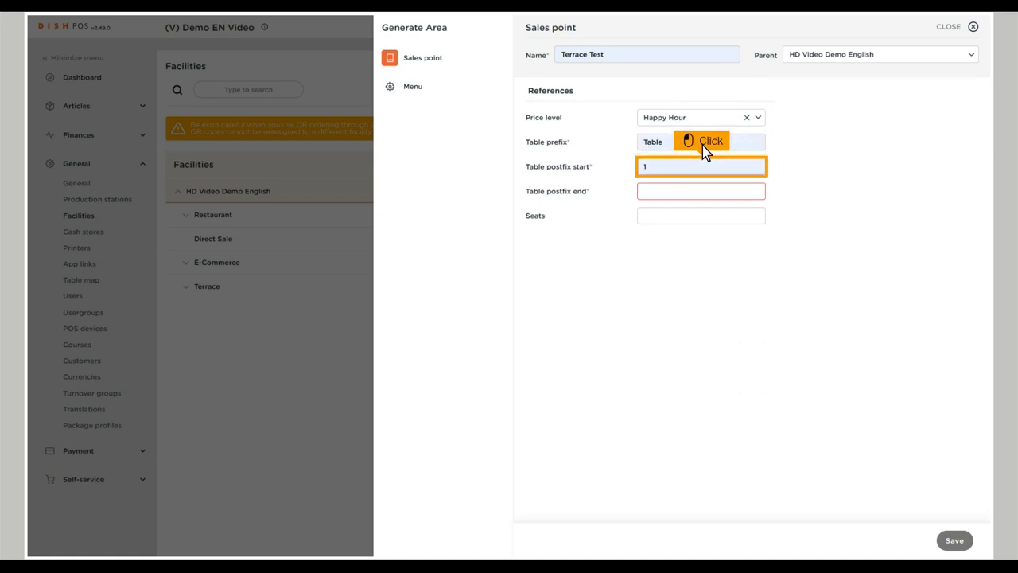
{"action": "key", "text": "Tab"}
{"action": "type", "text": "25"}
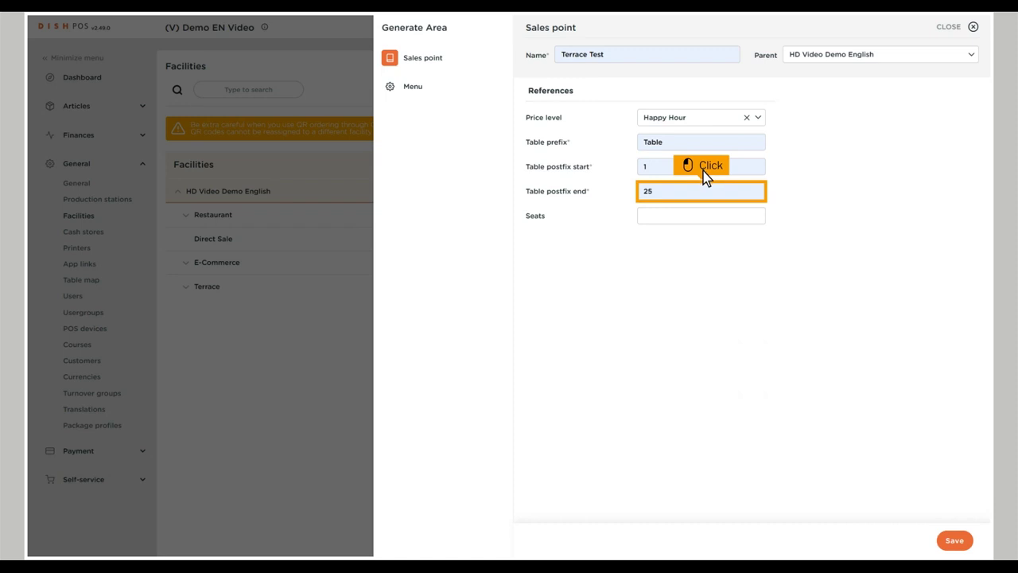
{"action": "key", "text": "Tab"}
{"action": "type", "text": "4"}
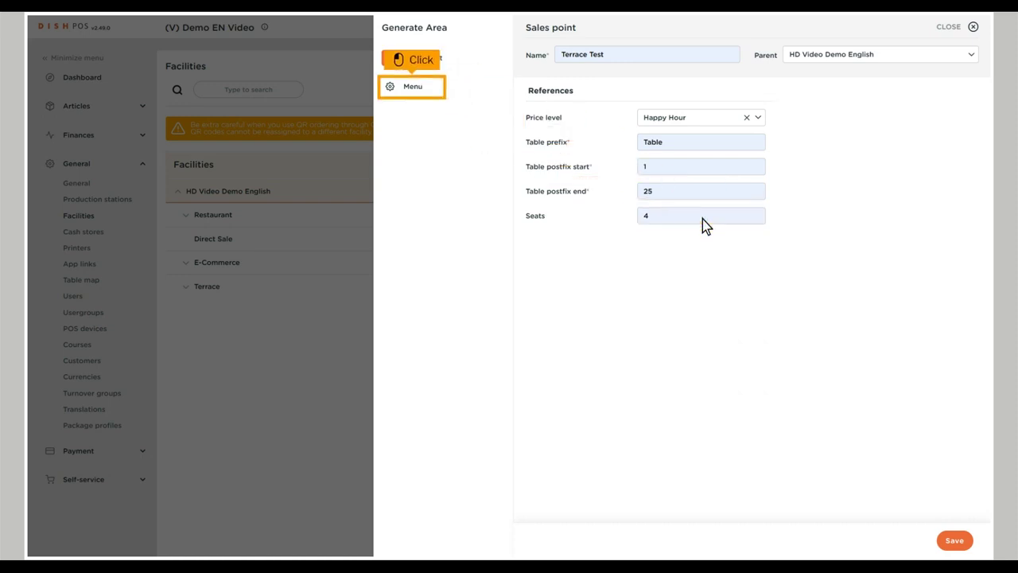
- Keep the area's POS and self-service menus on Inherit, then save it and select Terrace Test in the facilities list
{"action": "left_click", "coordinate": [412, 88]}
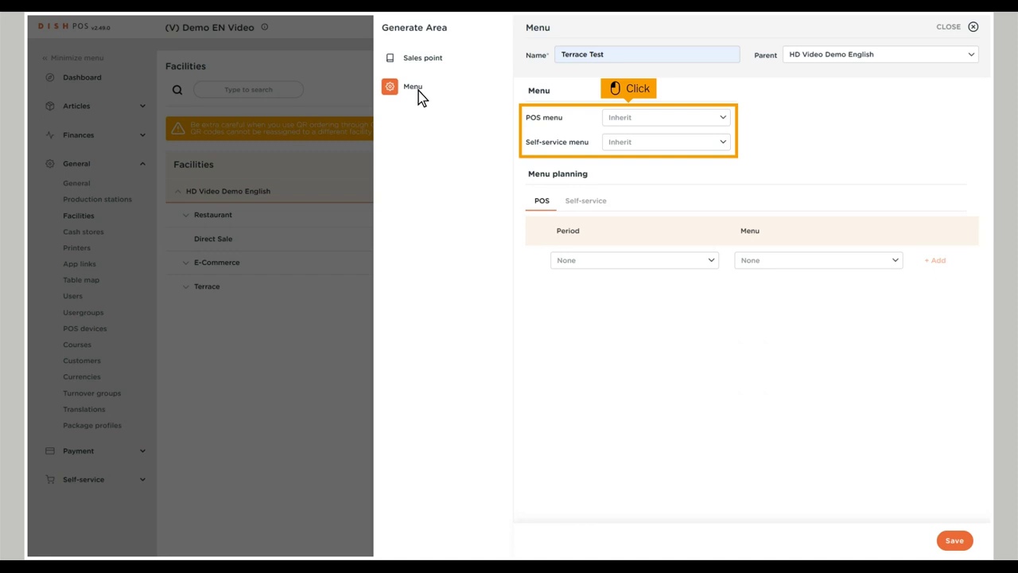
{"action": "left_click", "coordinate": [628, 118]}
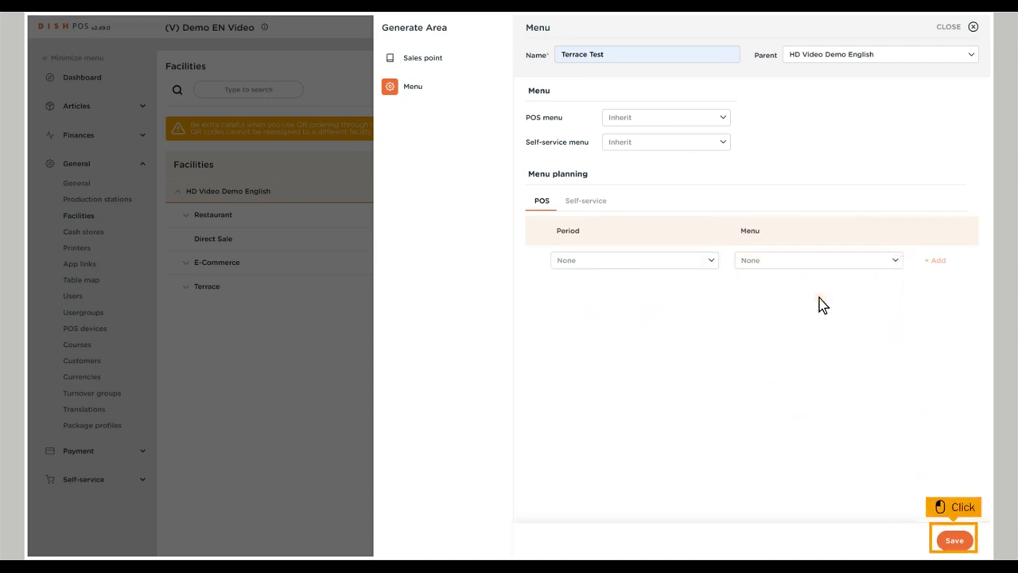
{"action": "left_click", "coordinate": [955, 542]}
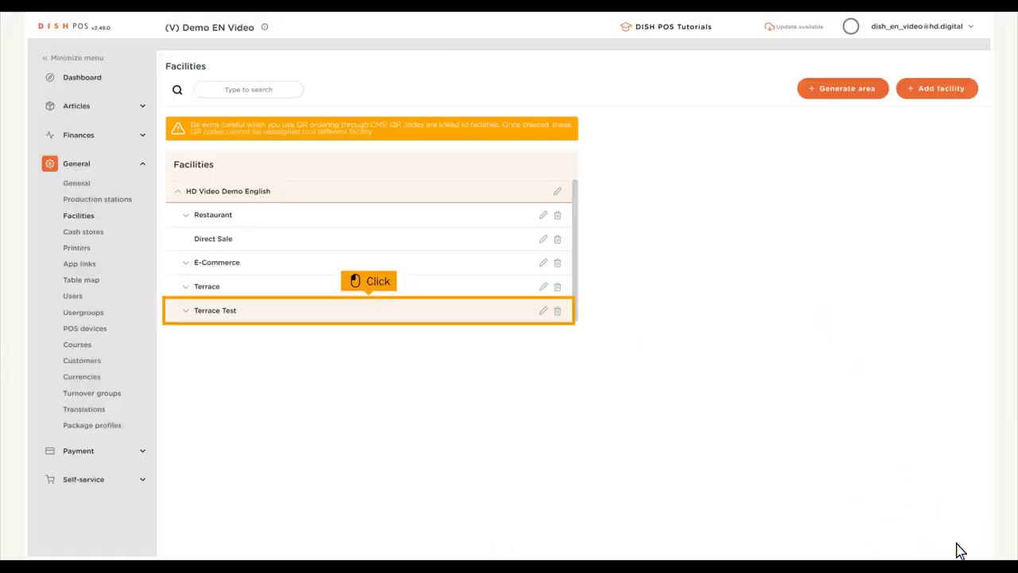
{"action": "left_click", "coordinate": [370, 314]}
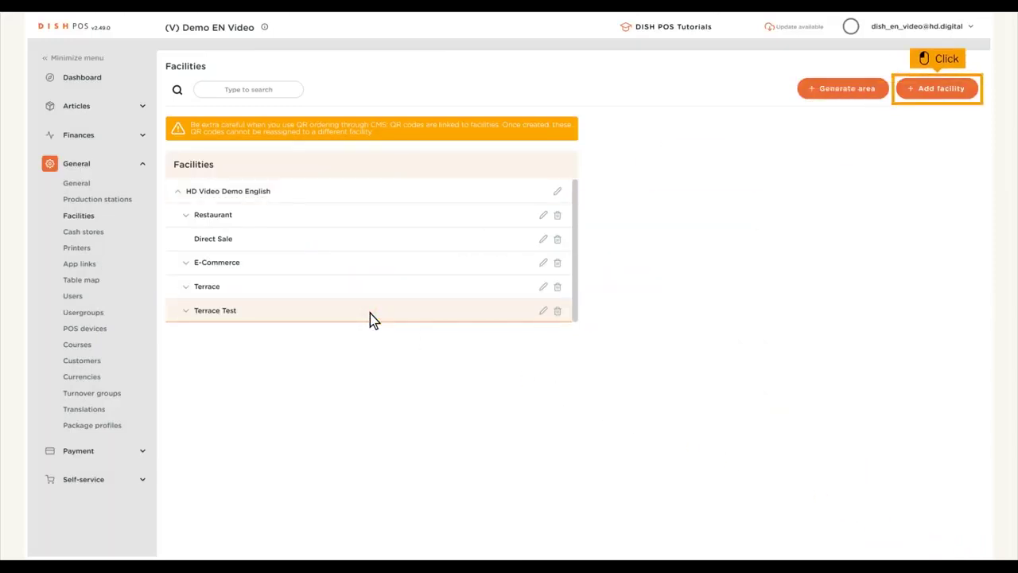
- Add a facility named Table Test and change its parent from HD Video Demo English to Terrace Test
{"action": "left_click", "coordinate": [939, 92]}
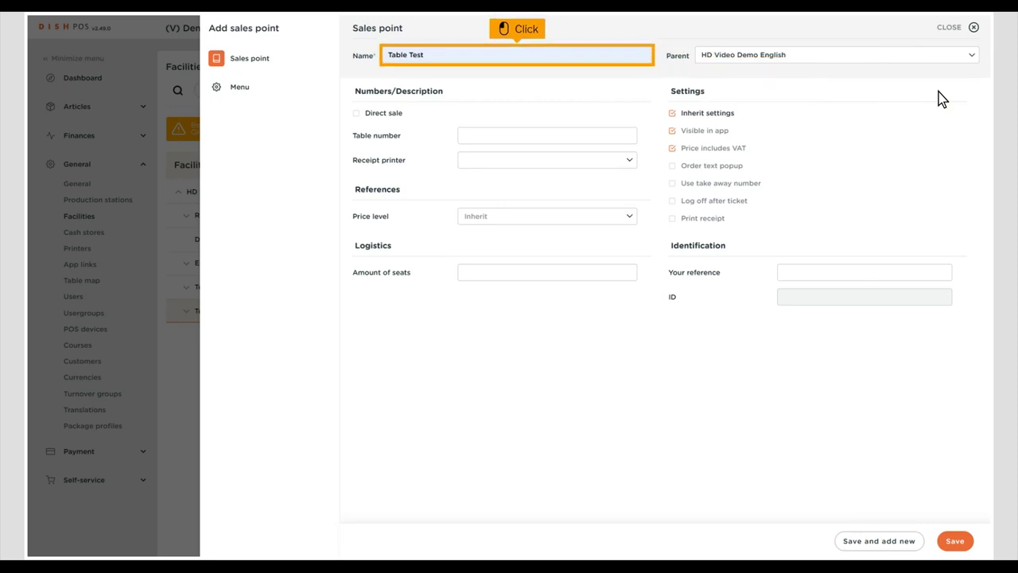
{"action": "left_click", "coordinate": [519, 58]}
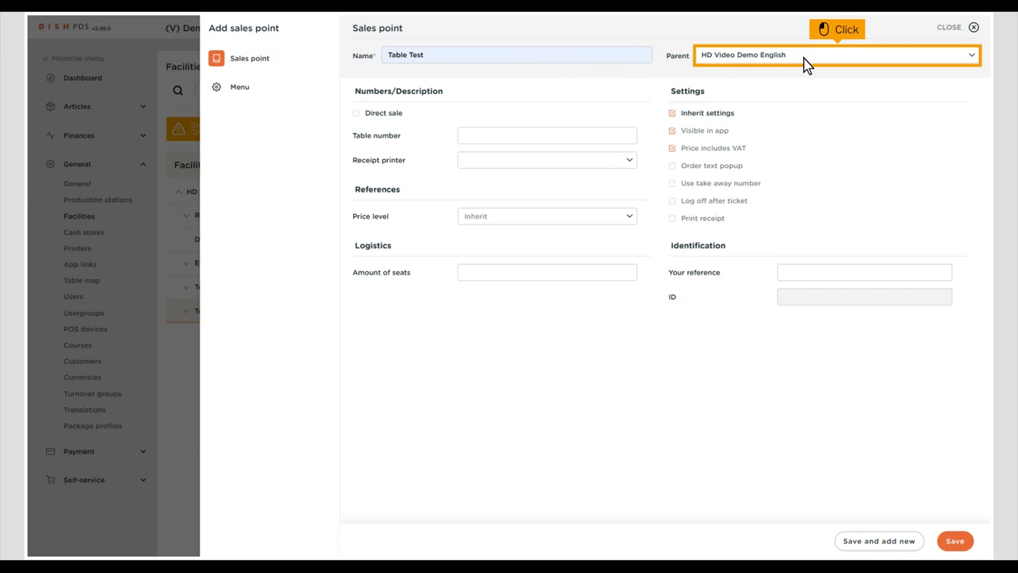
{"action": "left_click", "coordinate": [839, 61]}
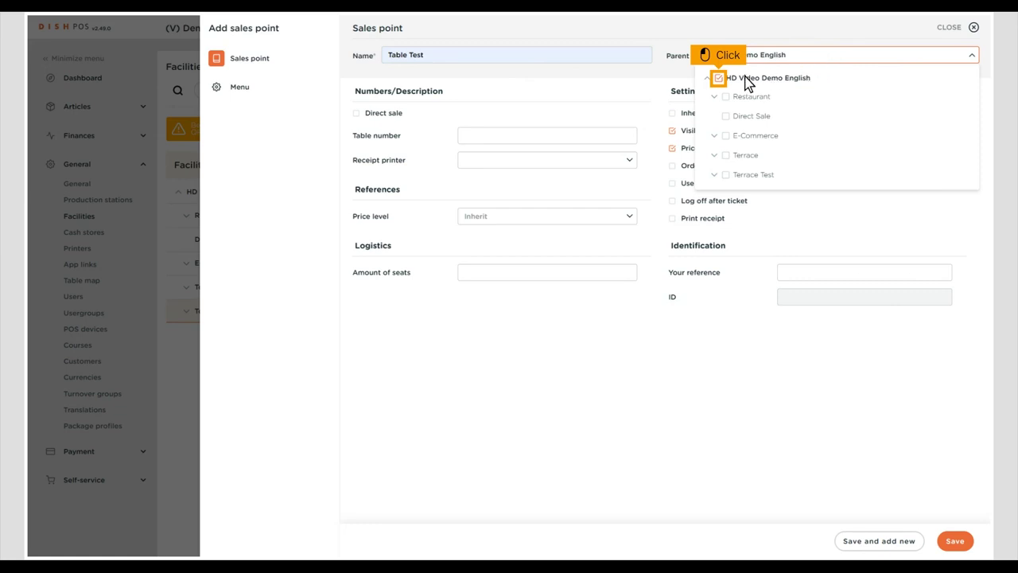
{"action": "left_click", "coordinate": [719, 77]}
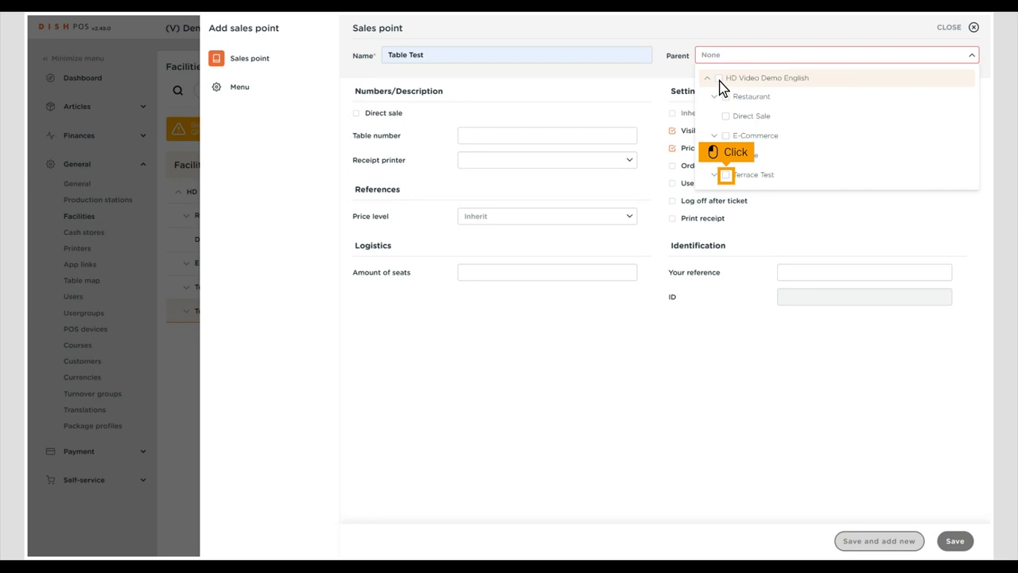
{"action": "left_click", "coordinate": [725, 174]}
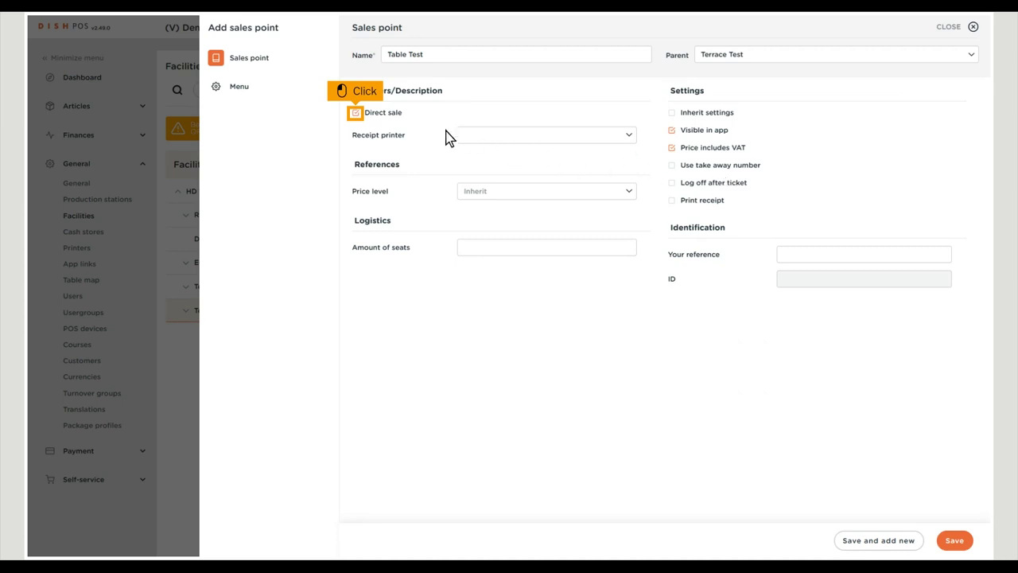
- Configure Table Test as table number 20 with 80 seats, direct sale off, and the price level and settings inherited
{"action": "left_click", "coordinate": [355, 114]}
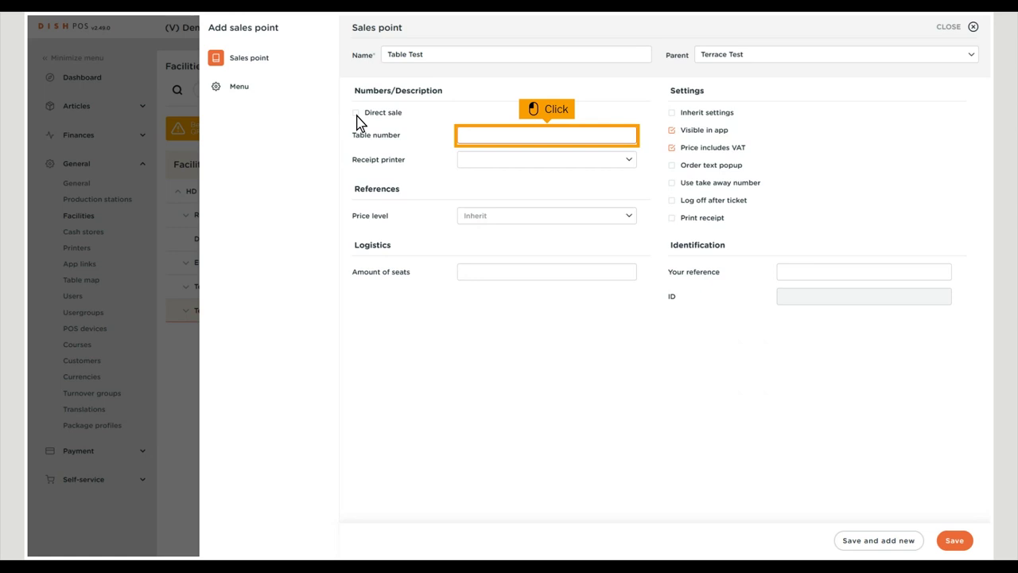
{"action": "left_click", "coordinate": [548, 139]}
{"action": "type", "text": "20"}
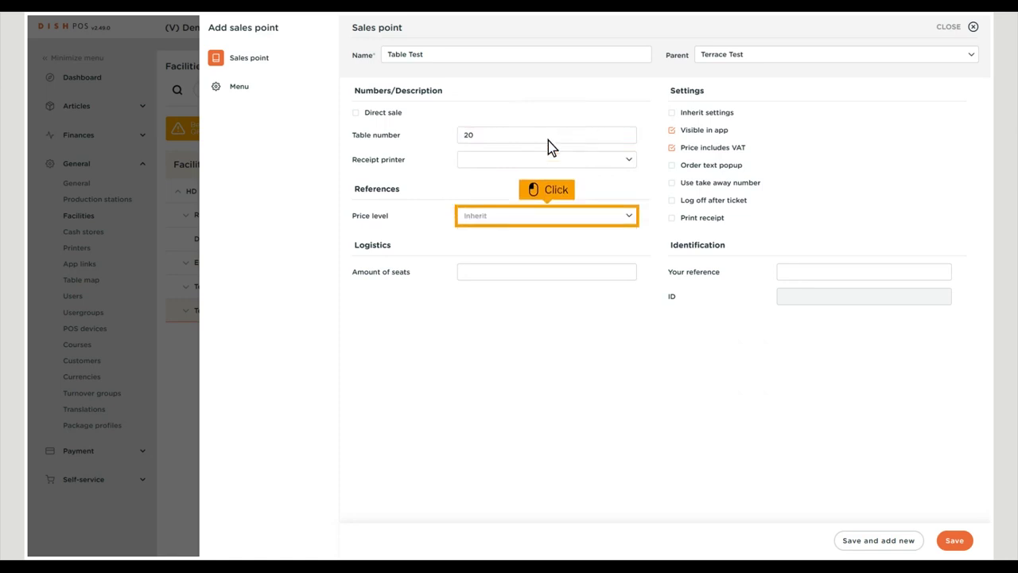
{"action": "left_click", "coordinate": [548, 219]}
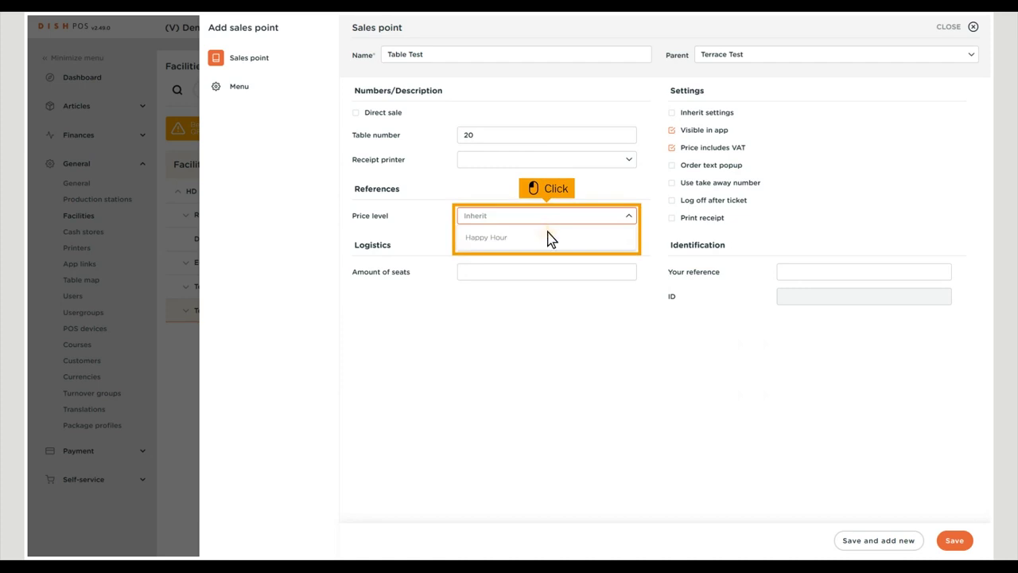
{"action": "key", "text": "Tab"}
{"action": "type", "text": "80"}
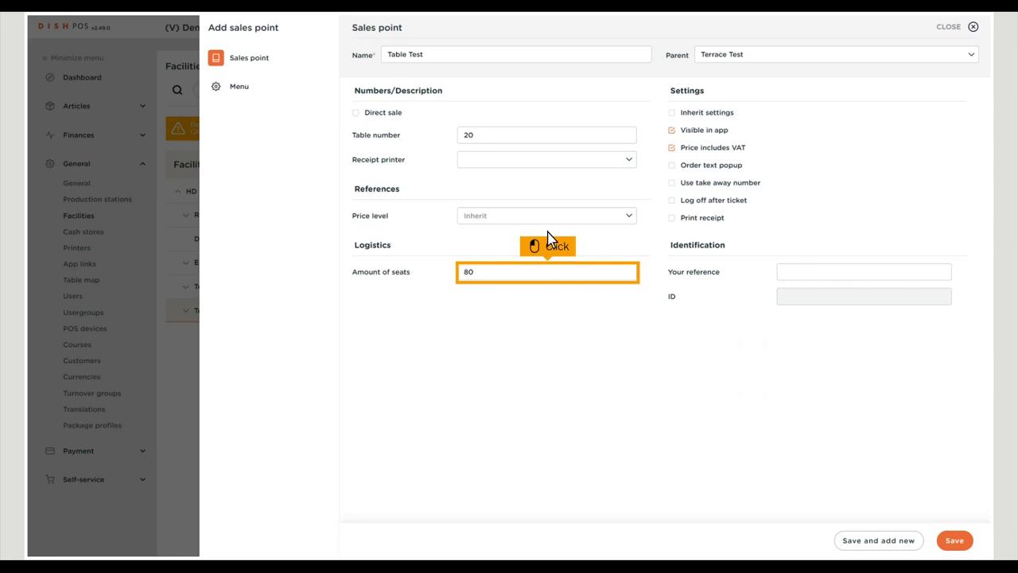
{"action": "left_click", "coordinate": [548, 275]}
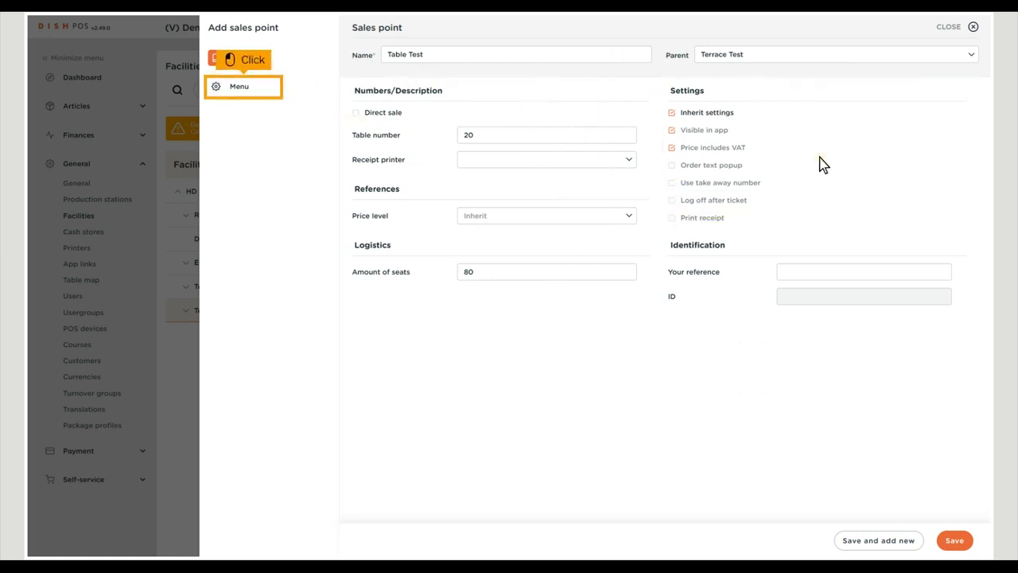
- Check the facility's POS and self-service menu planning, save it with inherited menus, and expand Terrace Test in the facilities list
{"action": "left_click", "coordinate": [243, 89]}
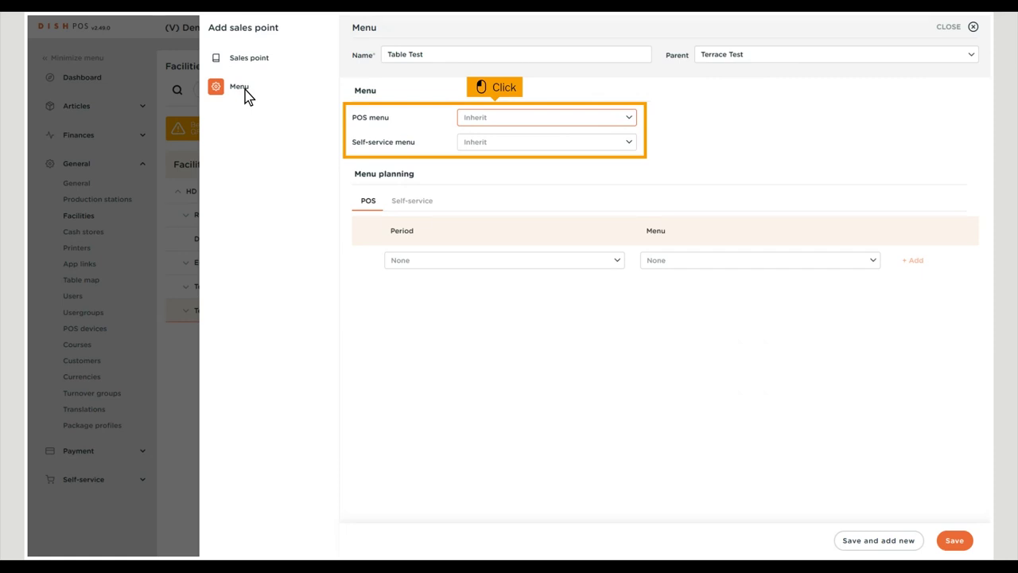
{"action": "left_click", "coordinate": [496, 130]}
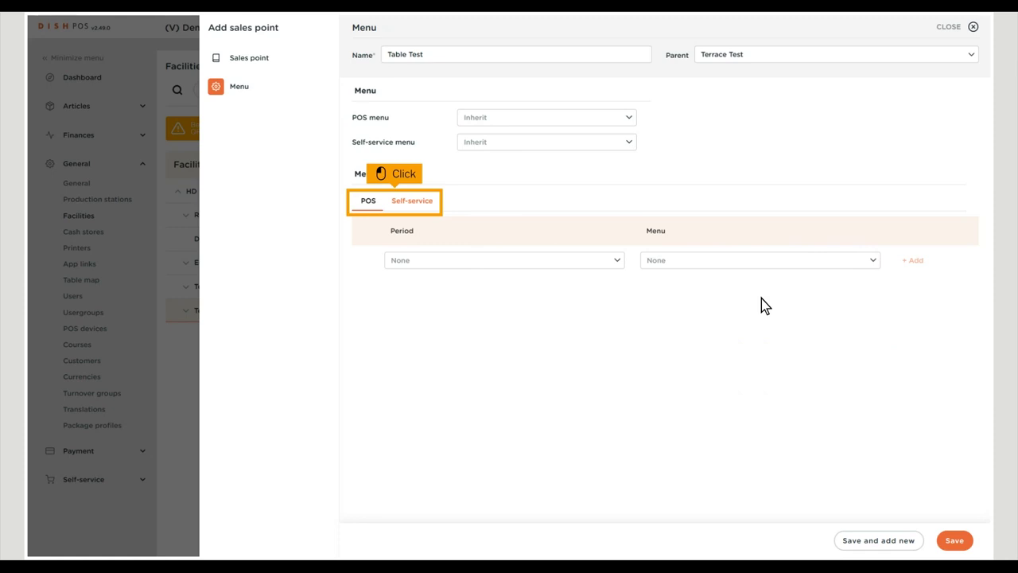
{"action": "left_click", "coordinate": [395, 205]}
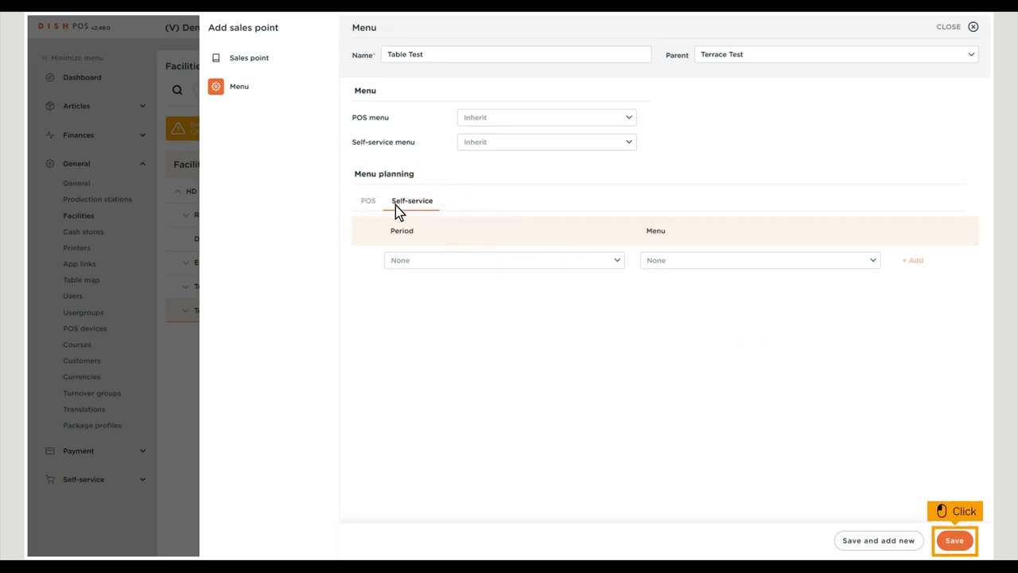
{"action": "left_click", "coordinate": [954, 543]}
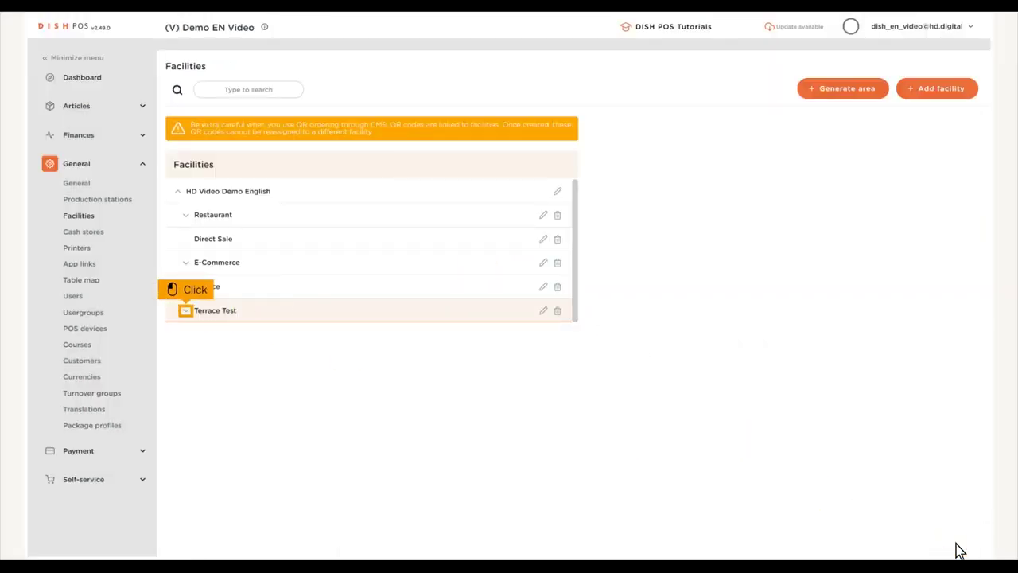
{"action": "left_click", "coordinate": [186, 312]}
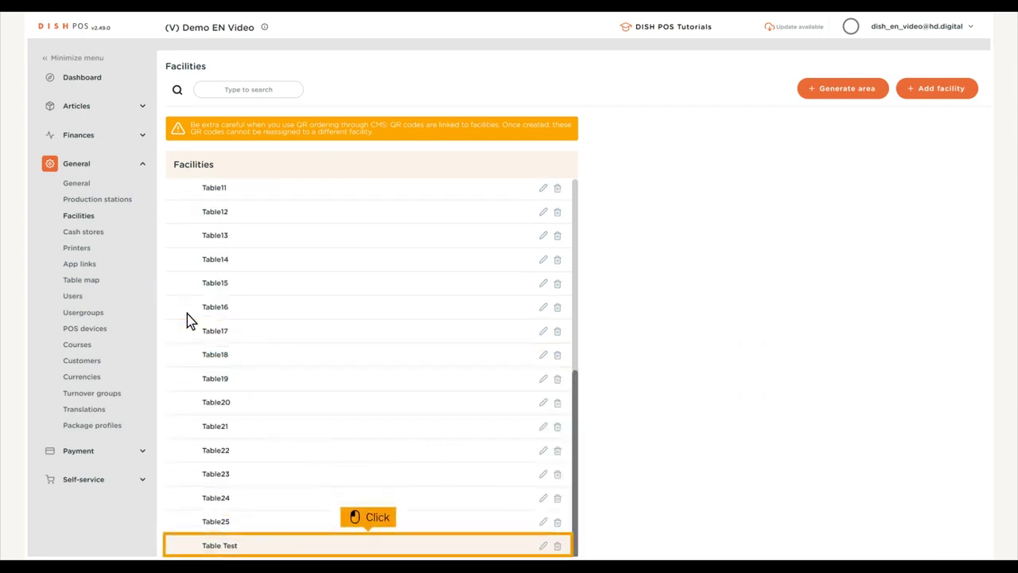